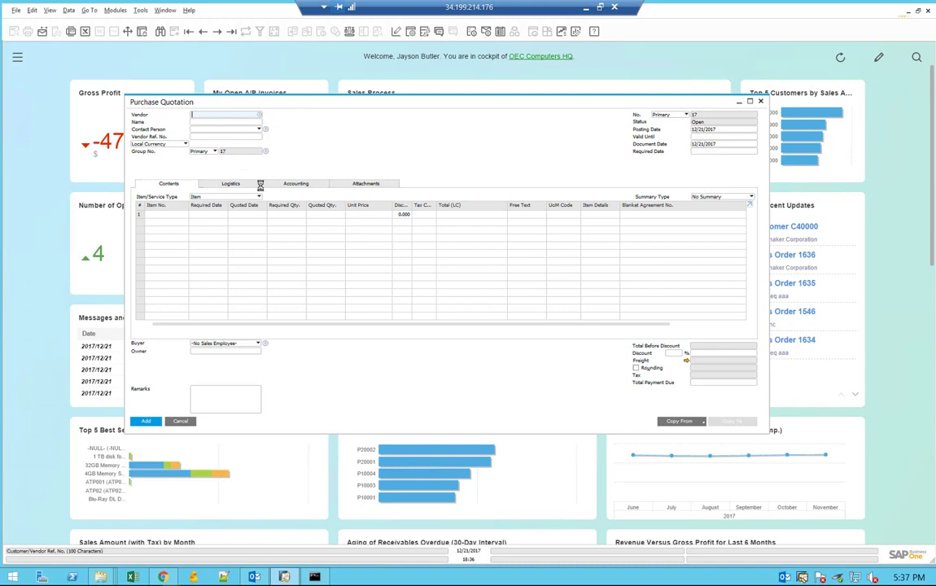
From the new purchase quotation's Vendor field, list the business partners V10000 to V70000.
{"action": "key", "text": "Tab"}
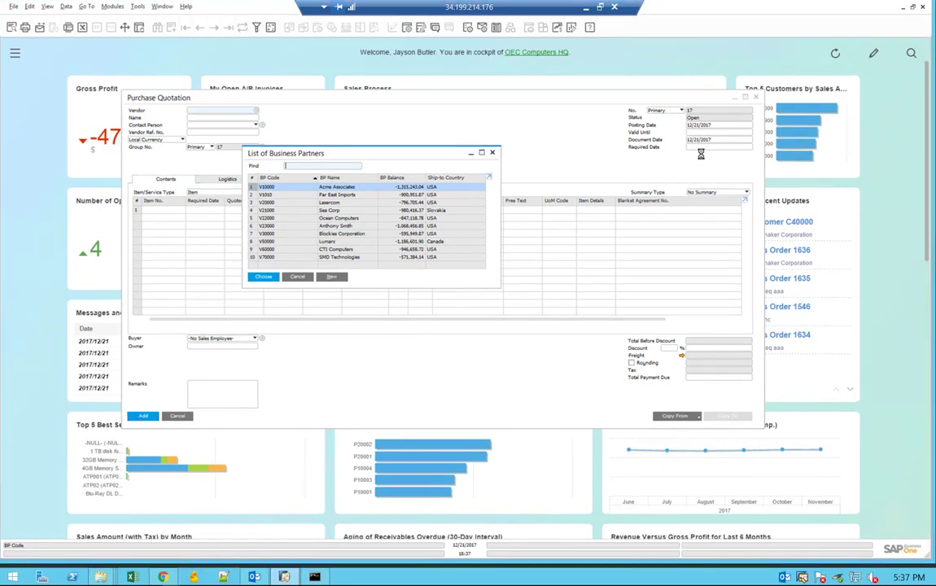
Choose Acme Associates (V10000) as vendor and set the required date to 12/31/2017.
{"action": "key", "text": "Return"}
{"action": "left_click", "coordinate": [705, 153]}
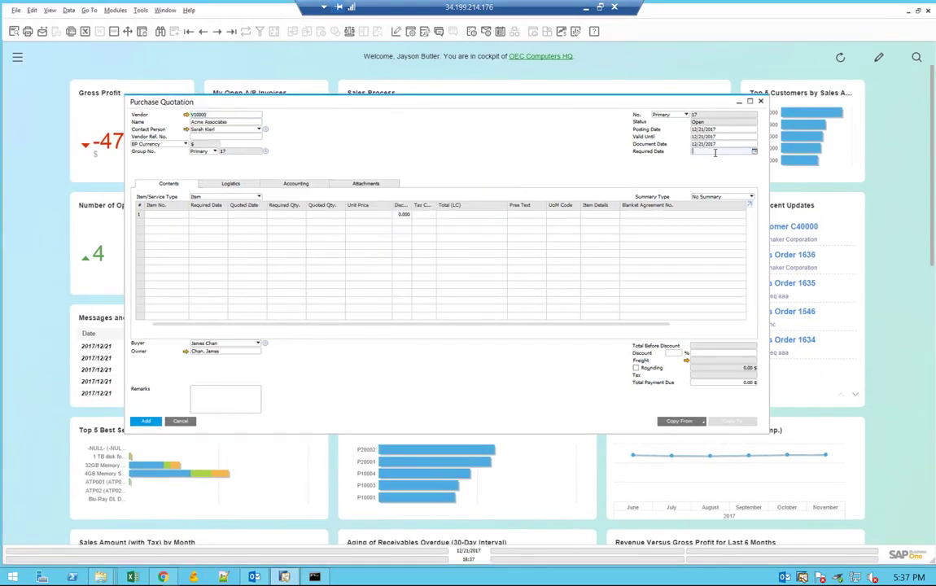
{"action": "type", "text": "31"}
{"action": "key", "text": "Tab"}
Add items A00001 and A00002 as the quotation's item lines.
{"action": "left_click", "coordinate": [188, 231]}
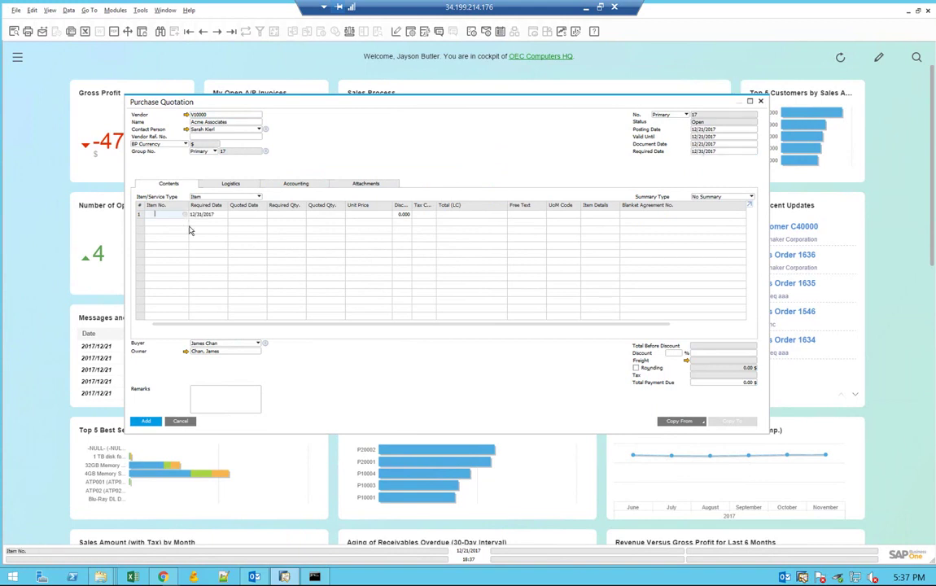
{"action": "key", "text": "Tab"}
{"action": "key", "text": "shift+Down"}
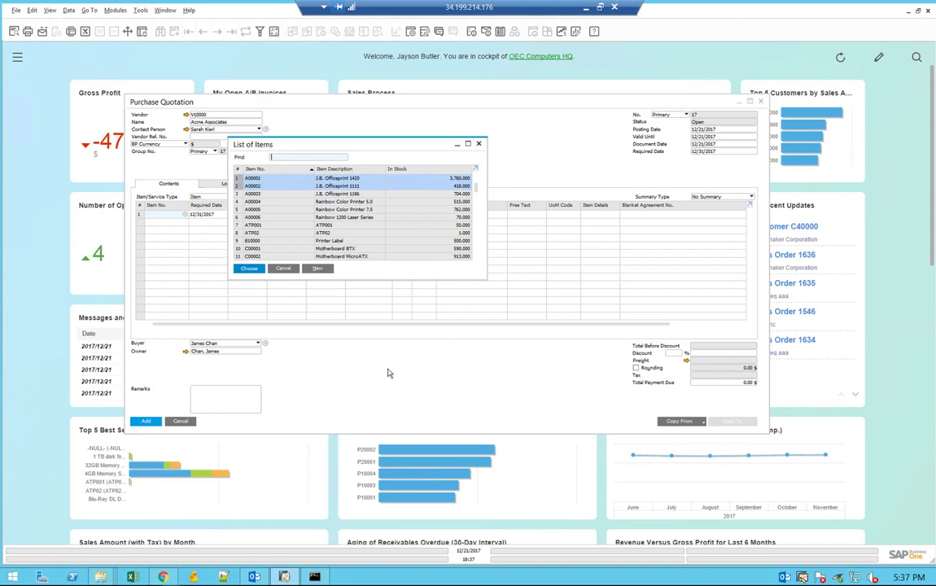
{"action": "key", "text": "Return"}
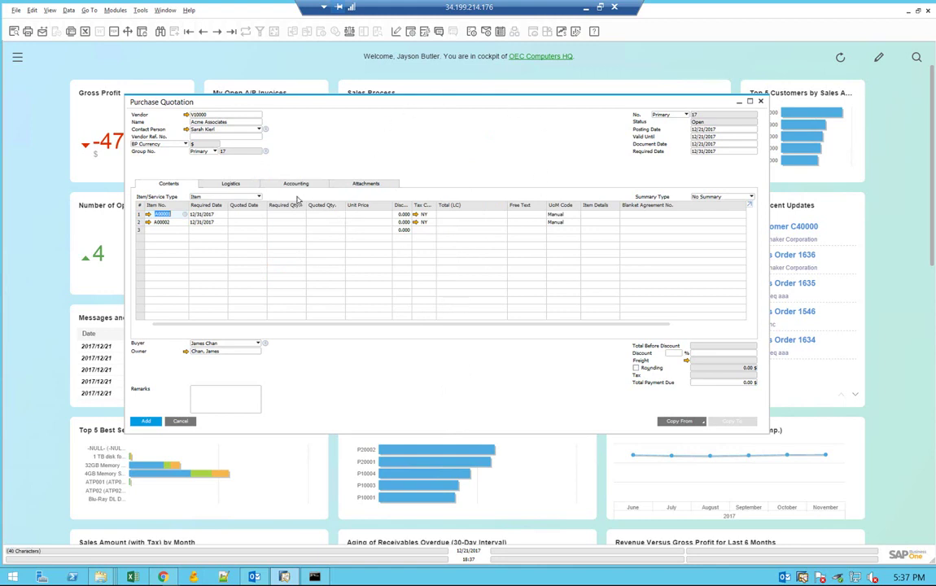
{"action": "left_click", "coordinate": [230, 184]}
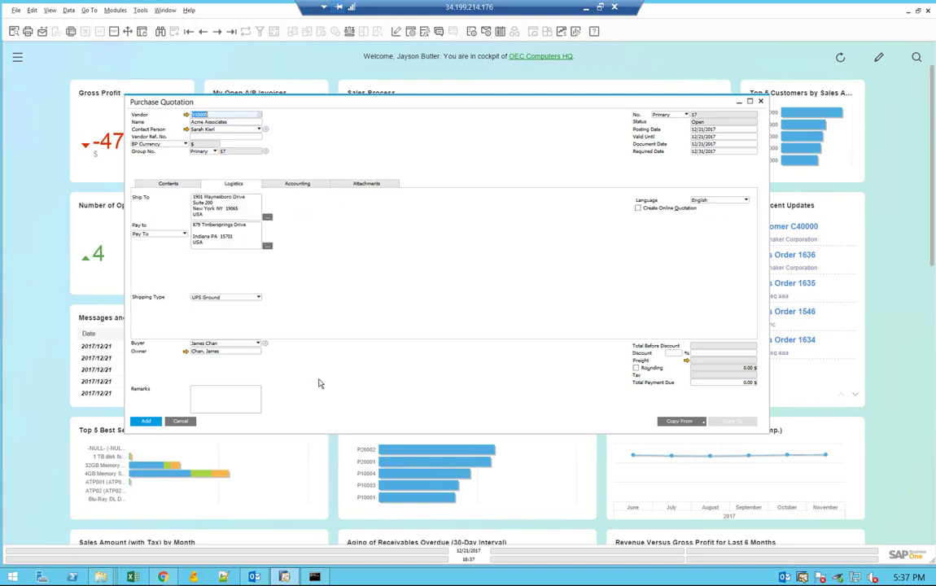
Enable Create Online Quotation on the Logistics tab and return to the item lines.
{"action": "left_click", "coordinate": [639, 208]}
{"action": "left_click", "coordinate": [167, 183]}
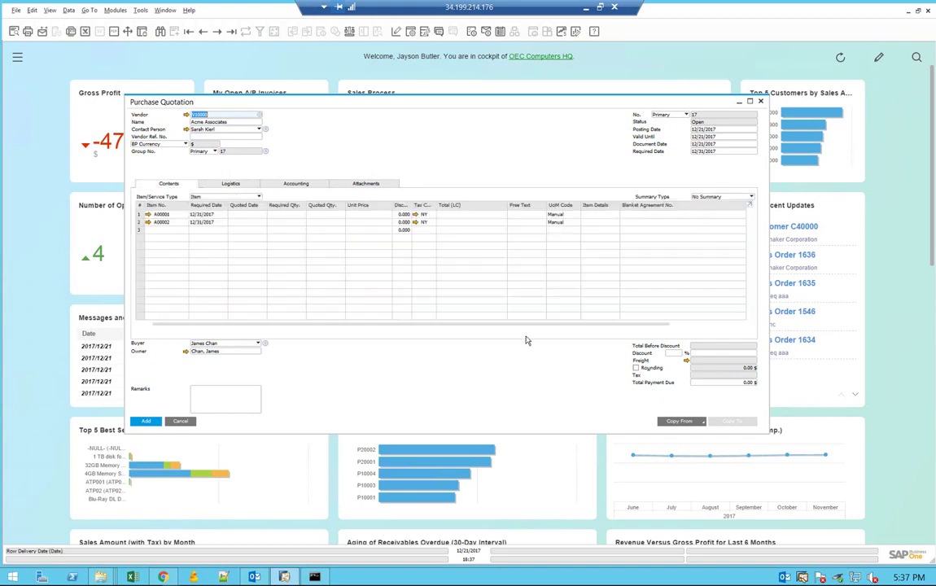
Enter required quantity 4 for A00001 and 3 for A00002.
{"action": "left_click", "coordinate": [287, 214]}
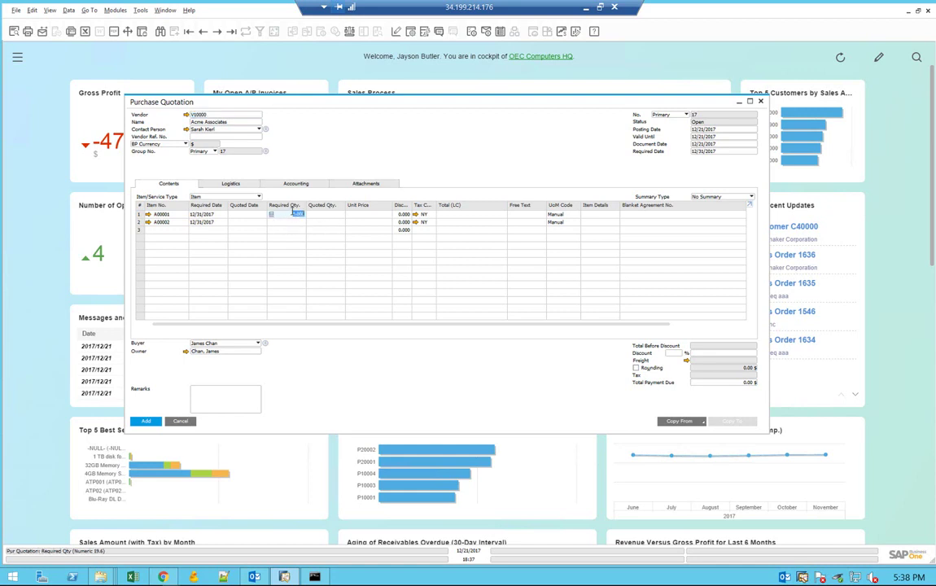
{"action": "type", "text": "4"}
{"action": "key", "text": "Down"}
{"action": "type", "text": "3"}
{"action": "key", "text": "Up"}
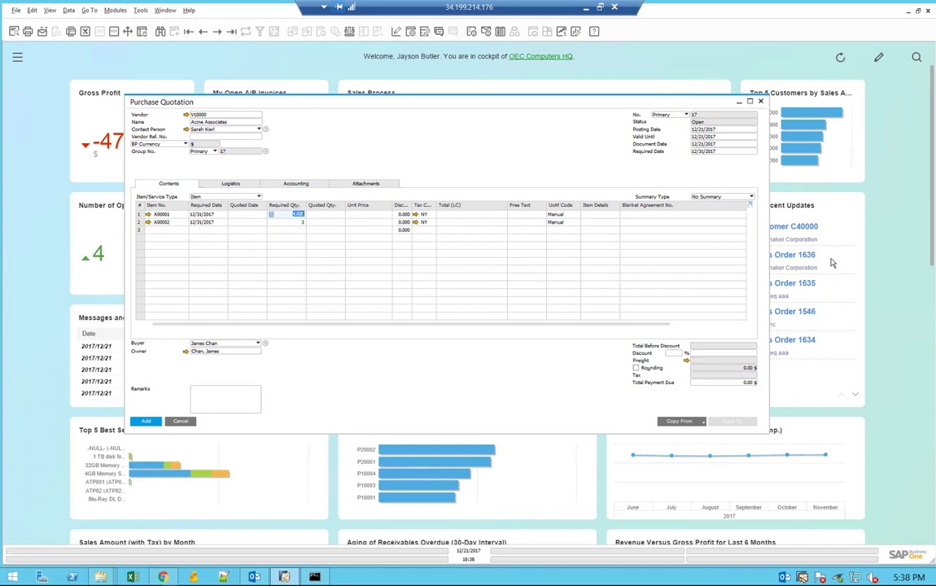
Add purchase quotation 17, accepting the zero document total warning.
{"action": "left_click", "coordinate": [218, 183]}
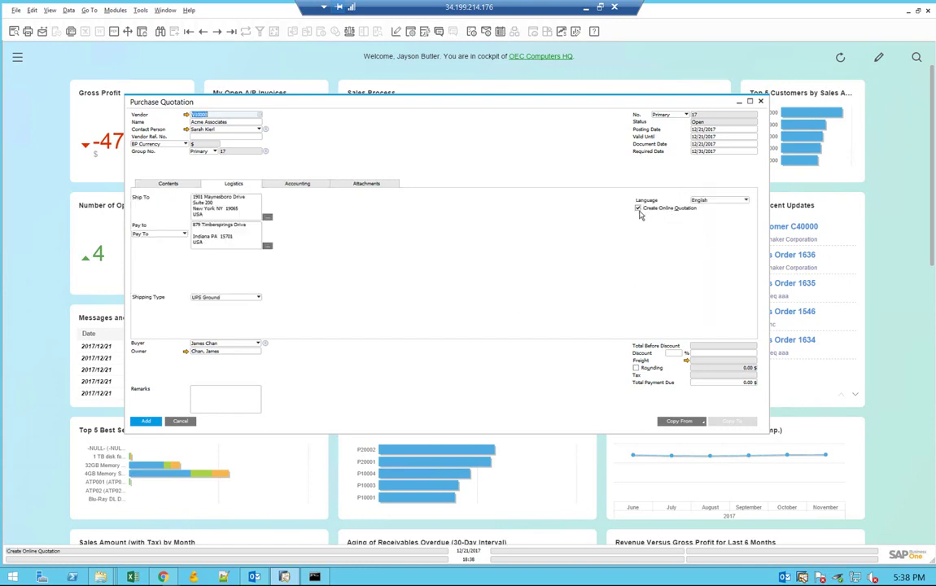
{"action": "left_click", "coordinate": [168, 184]}
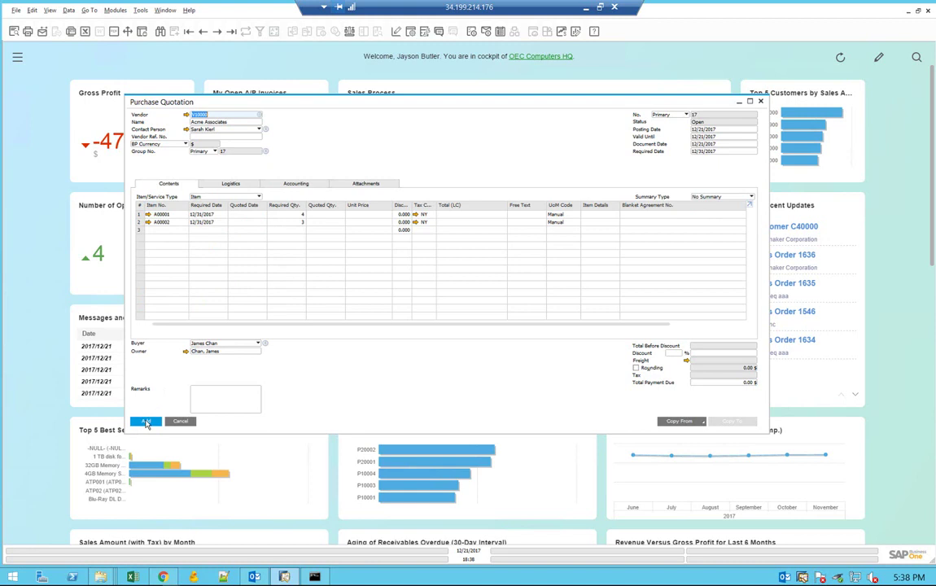
{"action": "left_click", "coordinate": [146, 422]}
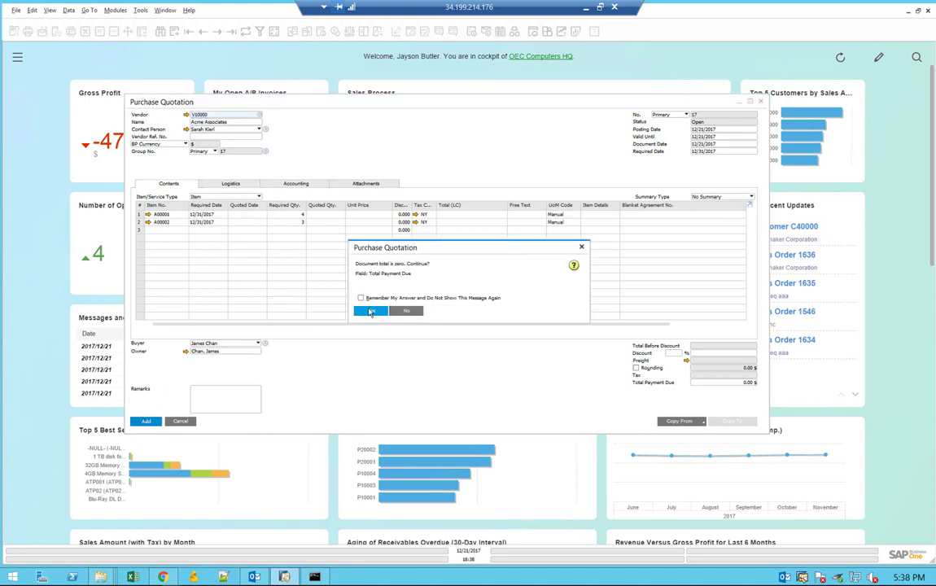
{"action": "key", "text": "Return"}
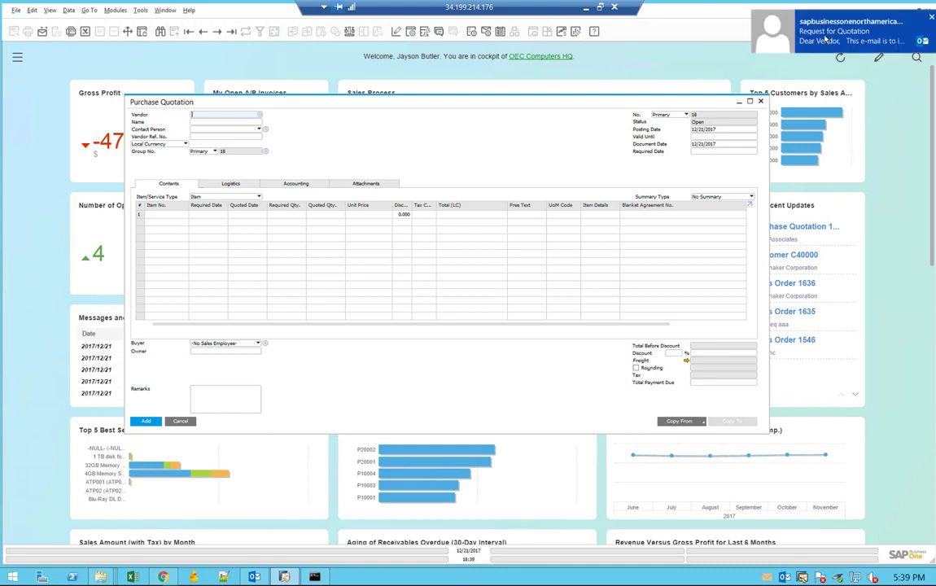
Open the Request for Quotation e-mail in Outlook and follow its online RFQ link.
{"action": "left_click", "coordinate": [814, 29]}
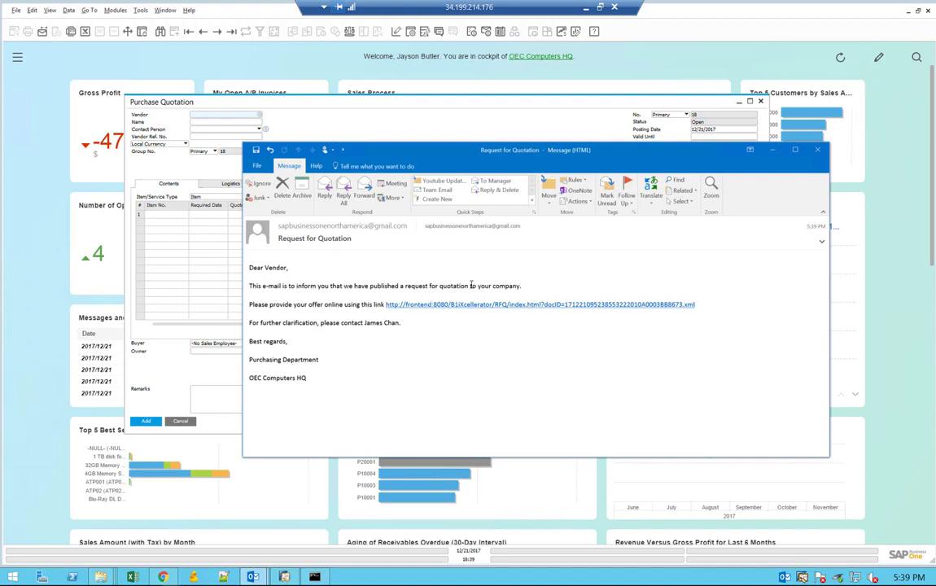
{"action": "left_click", "coordinate": [506, 305]}
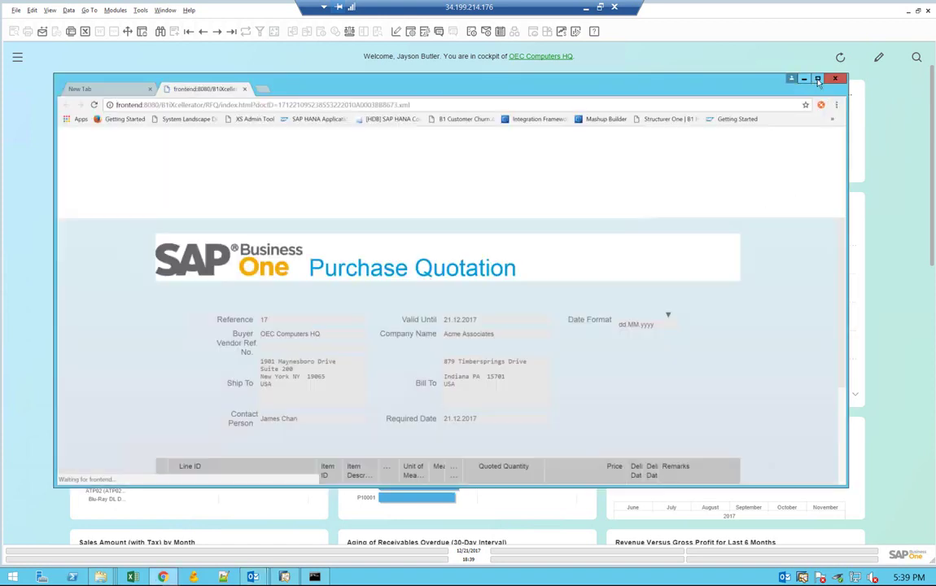
Quote 4 units at price 120 for A00001, and 2 units for A00002 with remark 'Not Enough in stock'.
{"action": "left_click", "coordinate": [817, 79]}
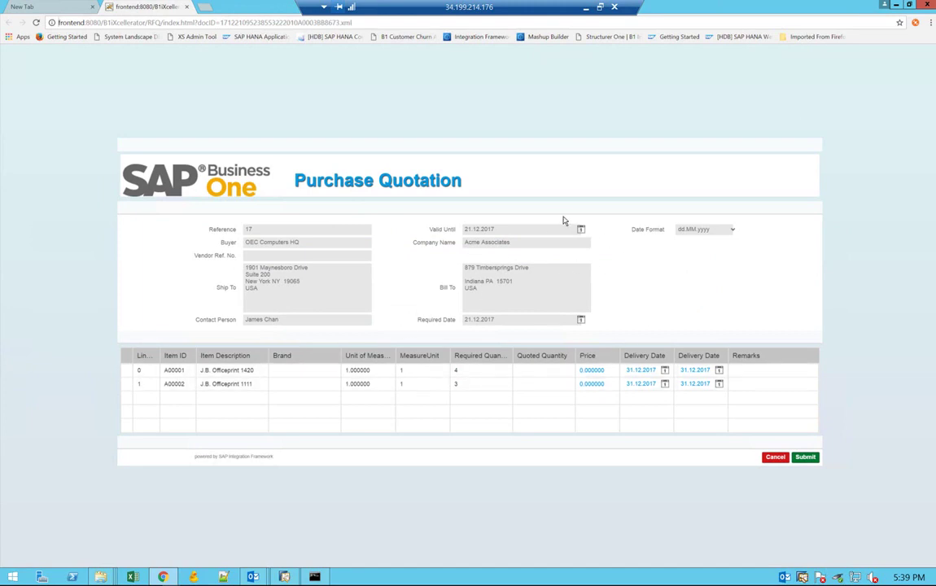
{"action": "left_click", "coordinate": [534, 370]}
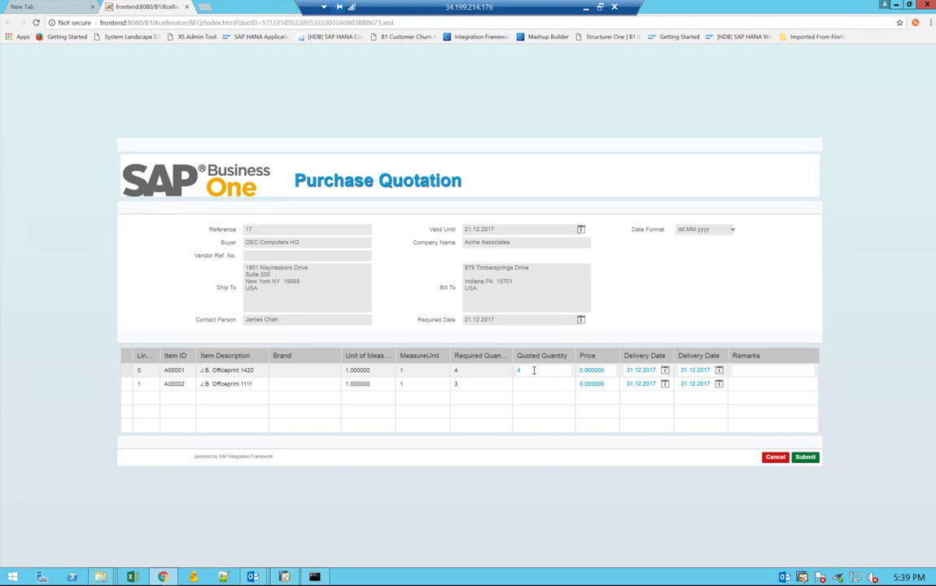
{"action": "left_click", "coordinate": [595, 370]}
{"action": "double_click", "coordinate": [599, 371]}
{"action": "type", "text": "120"}
{"action": "left_click", "coordinate": [565, 388]}
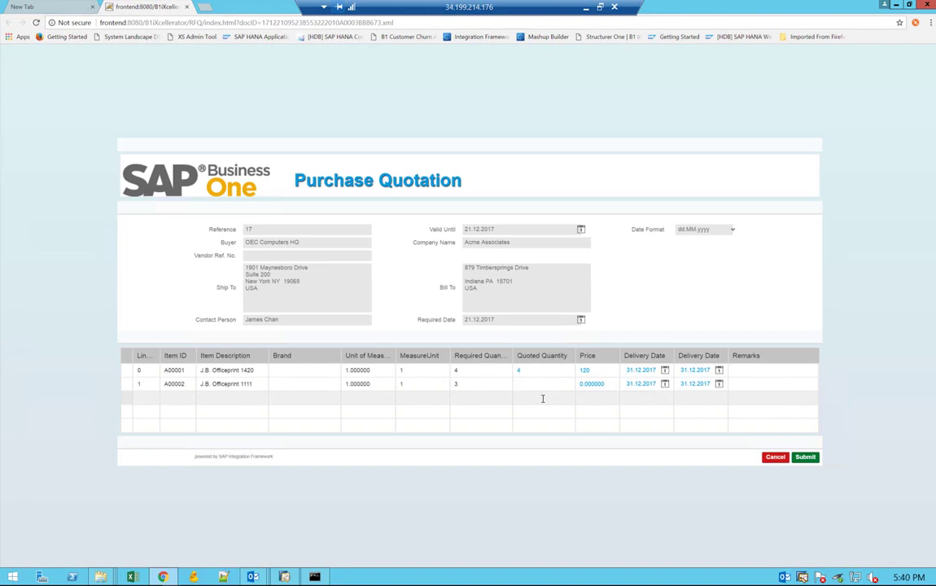
{"action": "left_click", "coordinate": [763, 388]}
Submit and confirm the online quotation, acknowledge the success message, and close the browser page.
{"action": "left_click", "coordinate": [803, 459]}
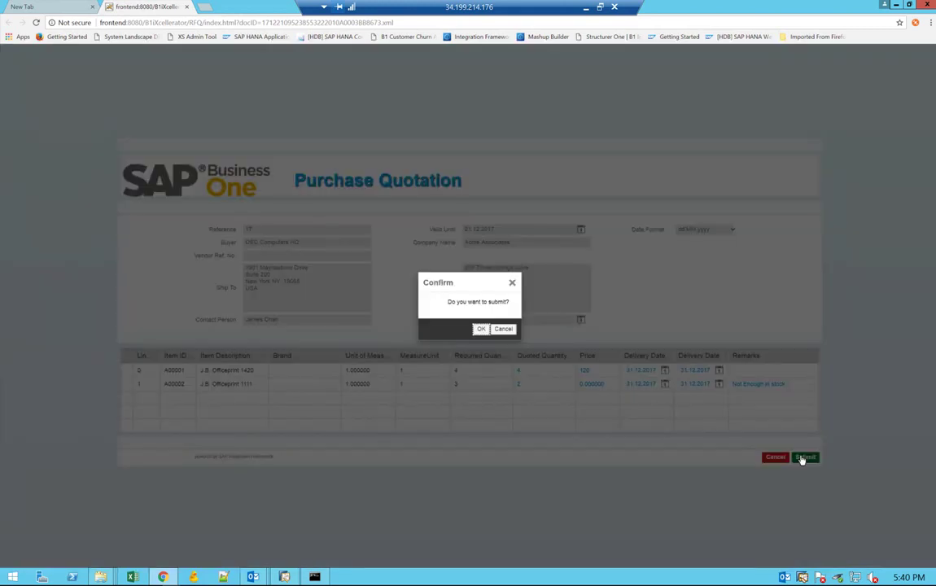
{"action": "left_click", "coordinate": [482, 329]}
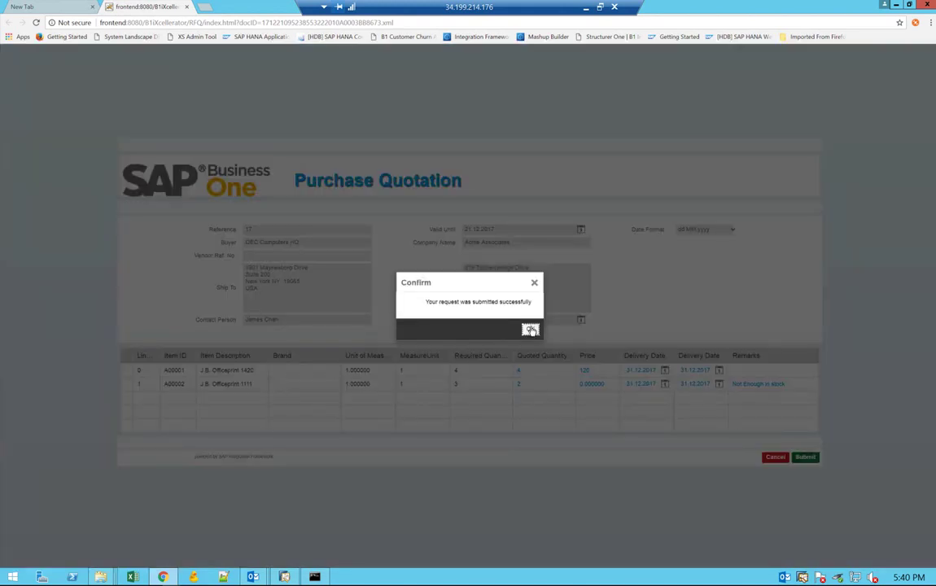
{"action": "left_click", "coordinate": [530, 329]}
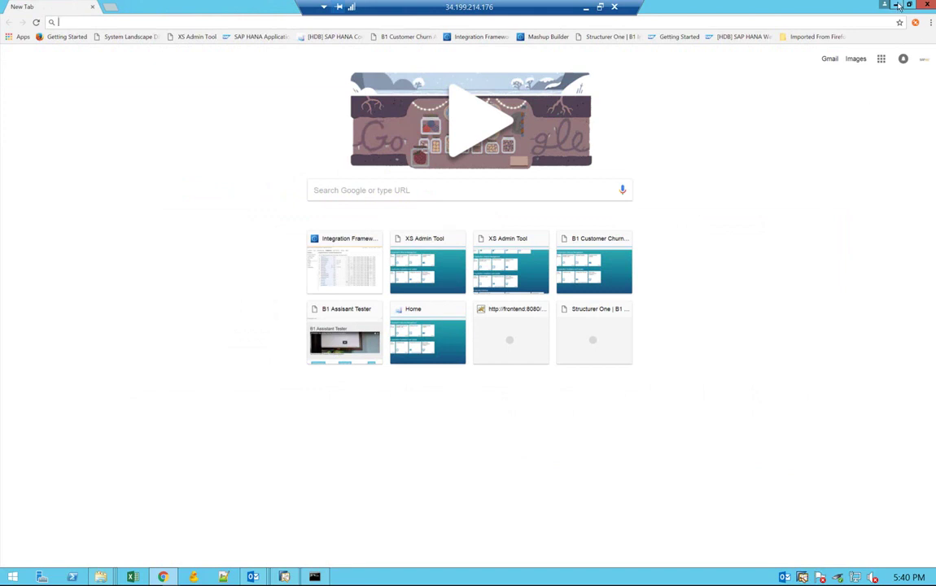
{"action": "key", "text": "ctrl+w"}
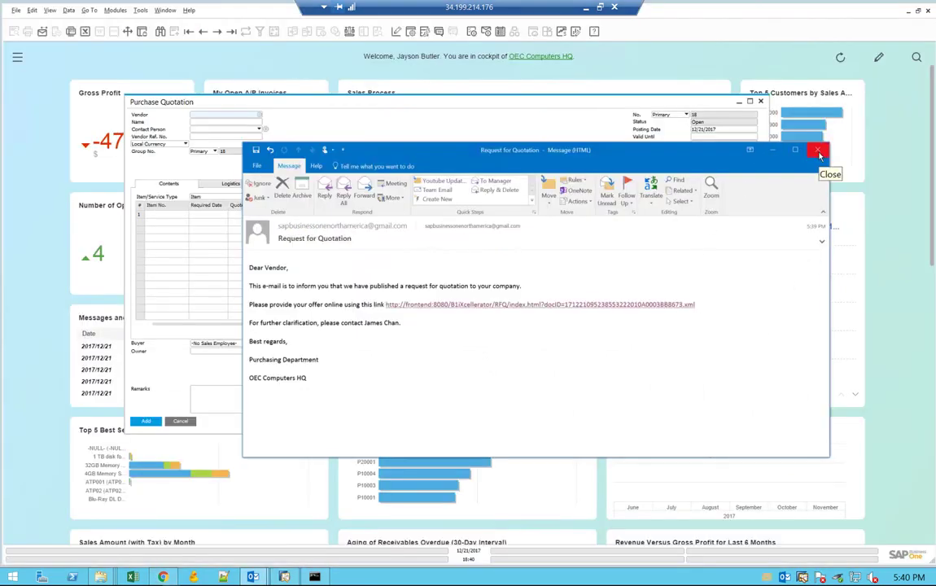
Close the RFQ e-mail, read the delivery confirmation for RFQ 17, then put it away.
{"action": "left_click", "coordinate": [818, 150]}
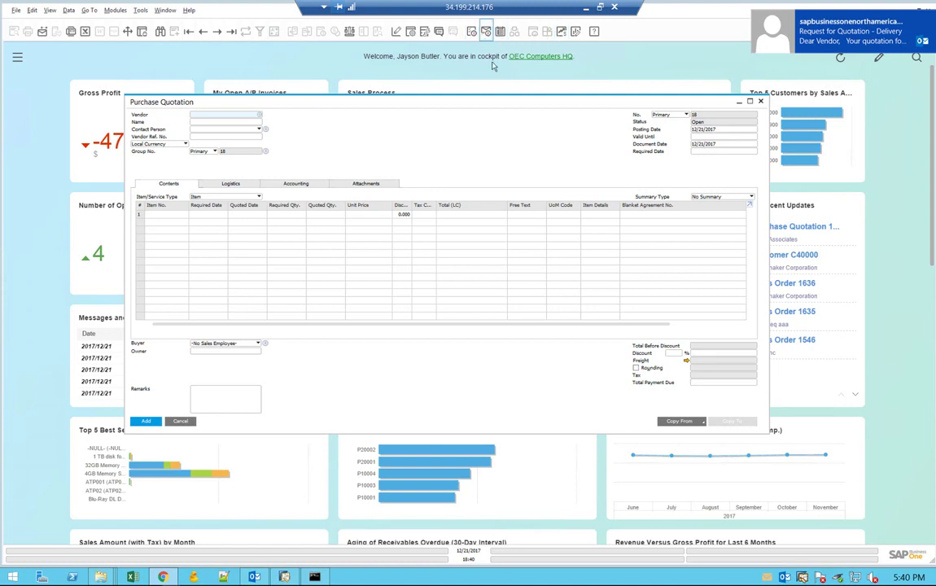
{"action": "left_click", "coordinate": [836, 35]}
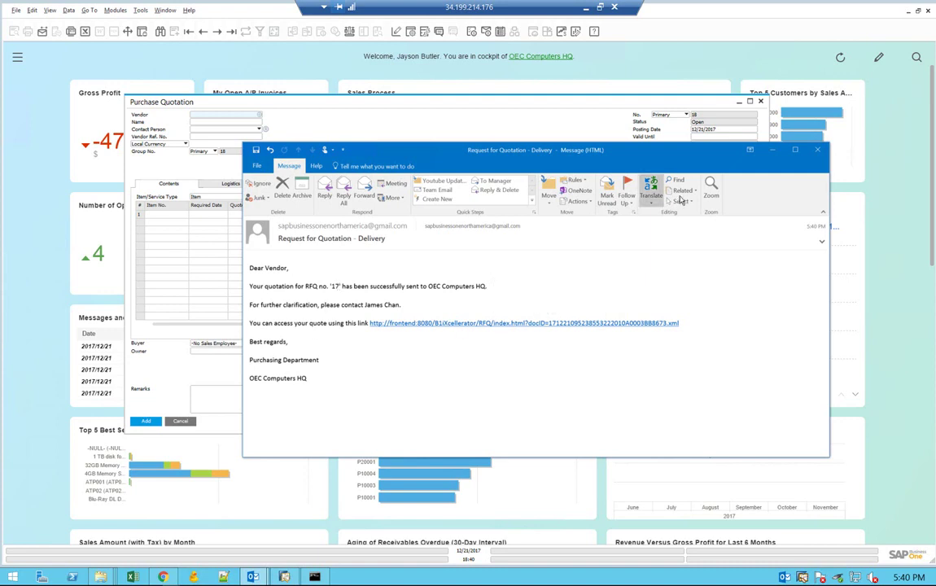
{"action": "left_click", "coordinate": [775, 151]}
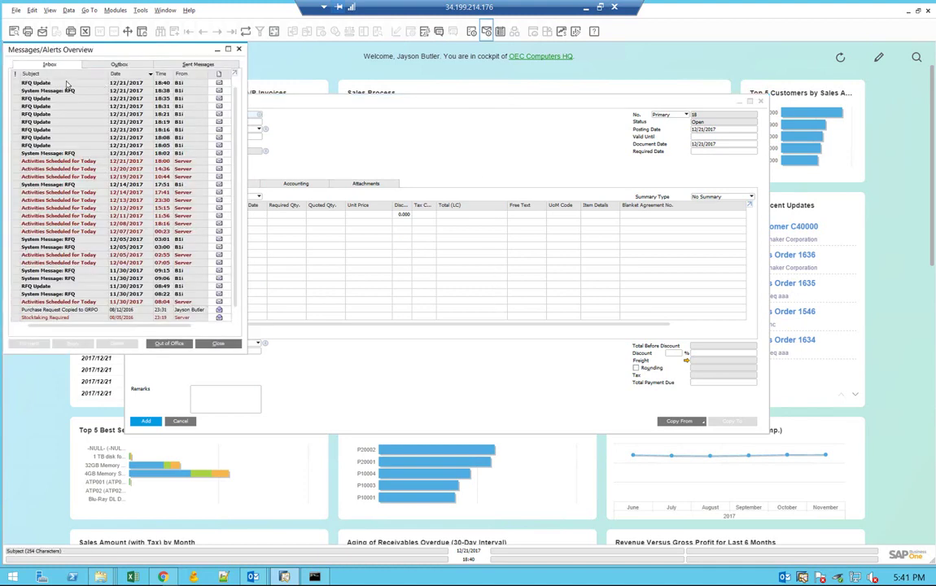
Open the newest RFQ Update message in the Messages/Alerts Overview.
{"action": "left_click", "coordinate": [67, 84]}
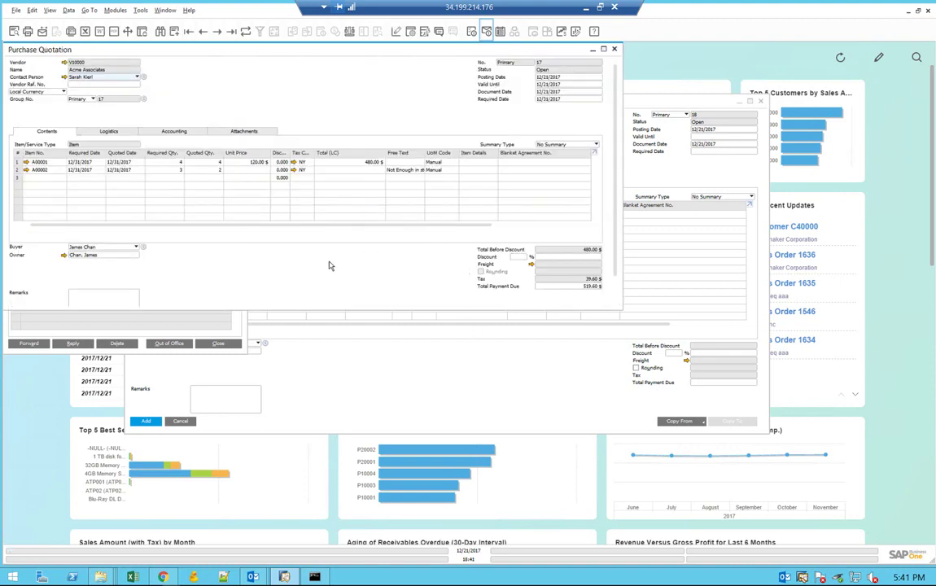
Enter quoted quantities 4 and 2 on quotation 17's two rows, then enlarge and reposition the window.
{"action": "left_click", "coordinate": [214, 162]}
{"action": "type", "text": "4"}
{"action": "key", "text": "Down"}
{"action": "type", "text": "2"}
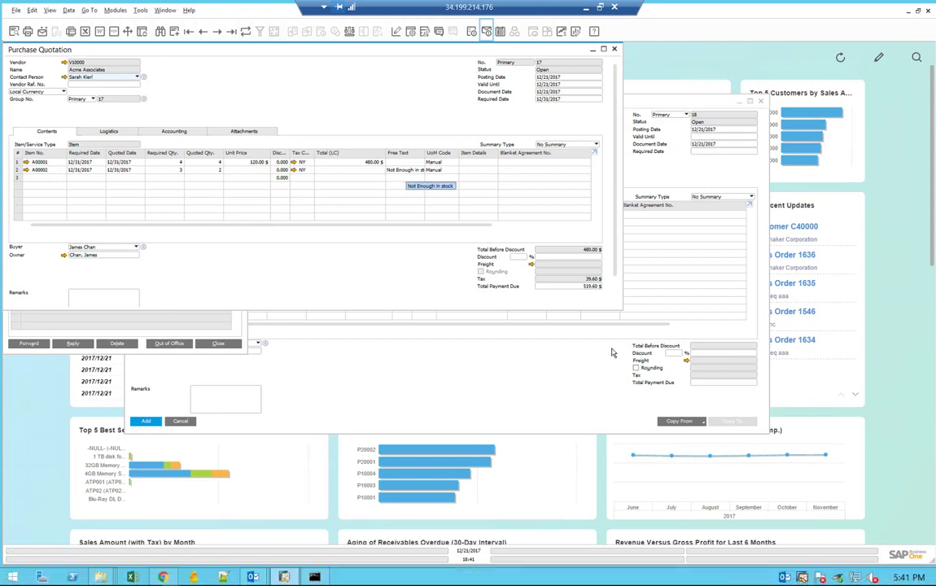
{"action": "left_click_drag", "start_coordinate": [616, 311], "coordinate": [664, 394]}
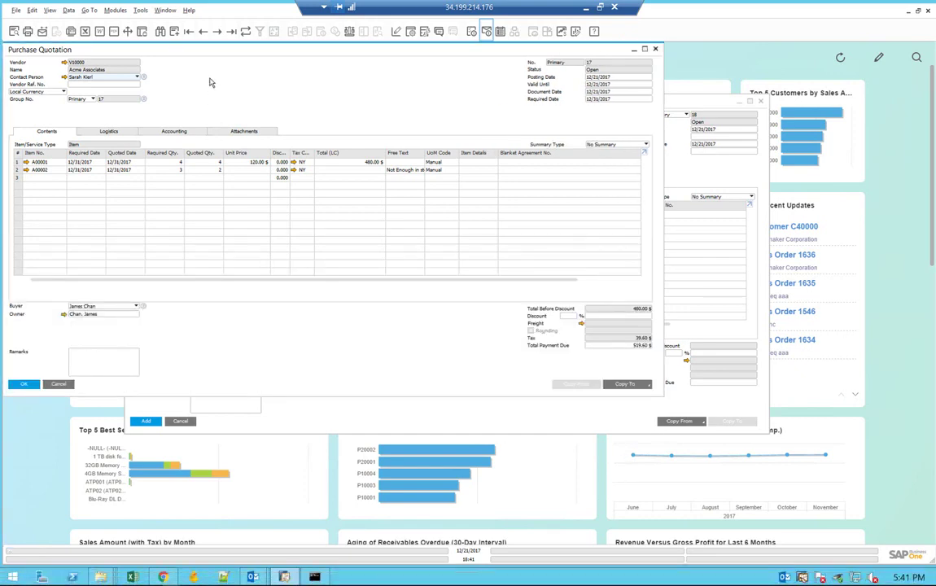
{"action": "left_click_drag", "start_coordinate": [285, 62], "coordinate": [419, 98]}
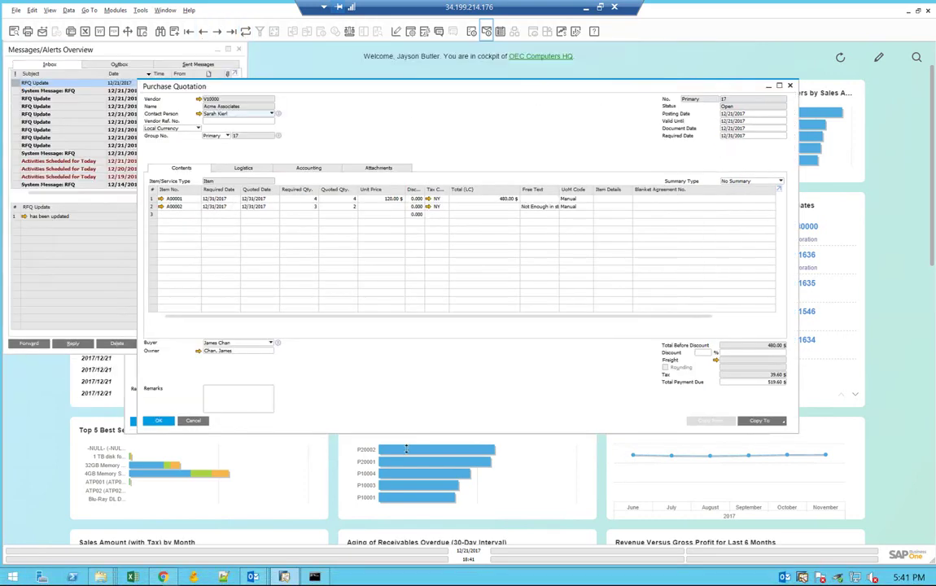